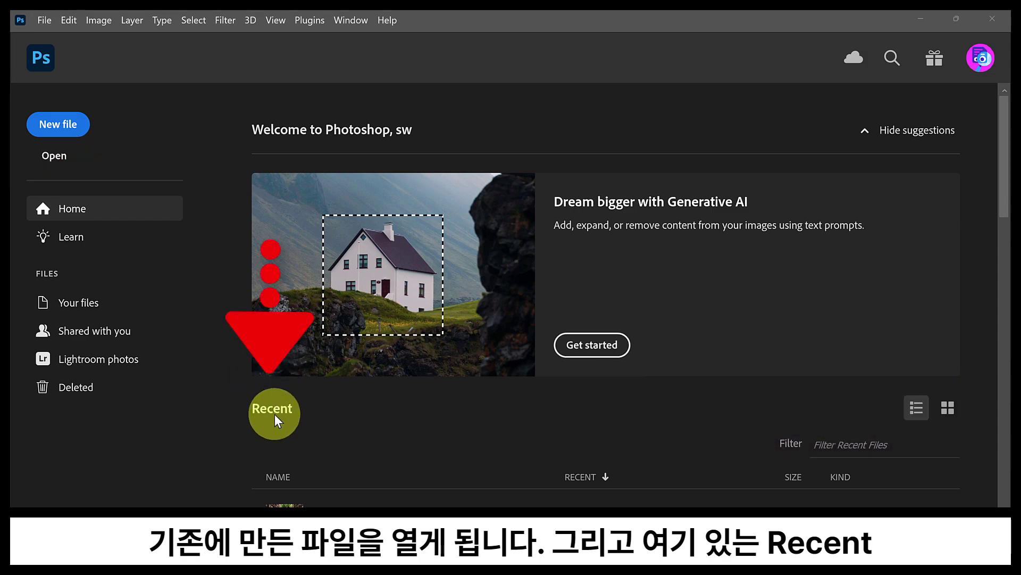
Look through the list of recent files on the home screen
{"action": "scroll", "coordinate": [366, 417], "scroll_direction": "down", "scroll_amount": 5}
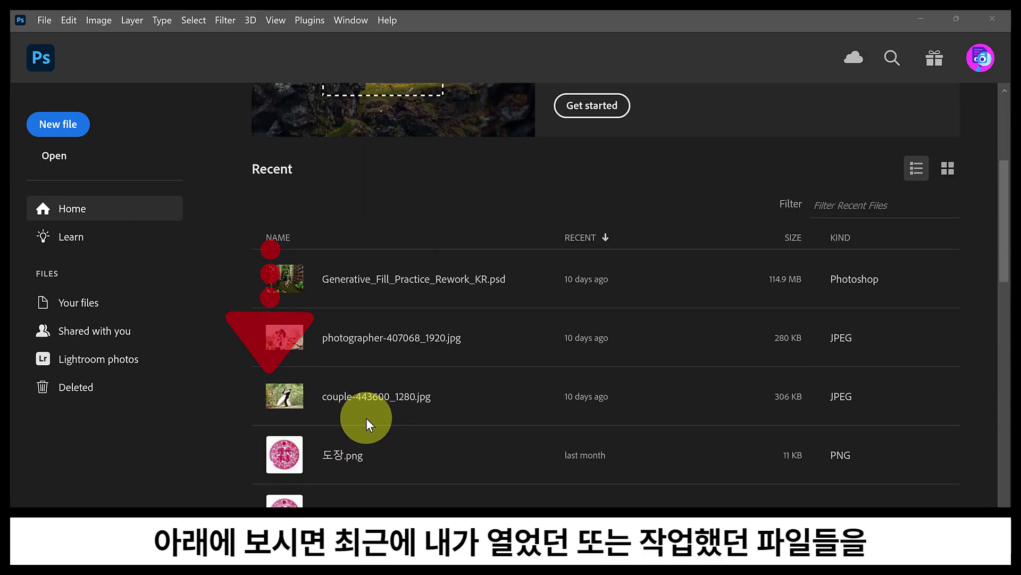
{"action": "scroll", "coordinate": [366, 417], "scroll_direction": "down", "scroll_amount": 10}
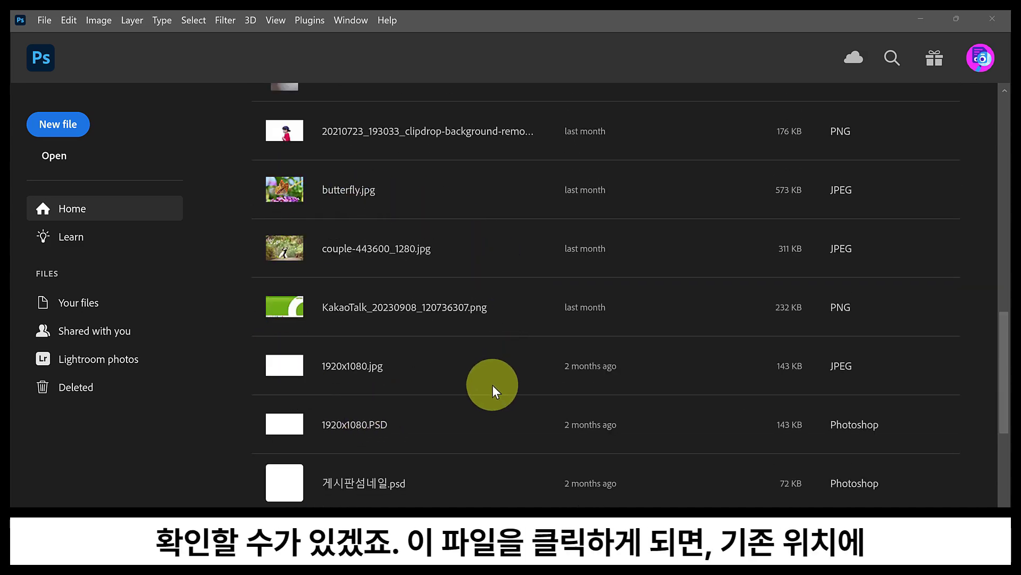
{"action": "scroll", "coordinate": [383, 361], "scroll_direction": "up", "scroll_amount": 10}
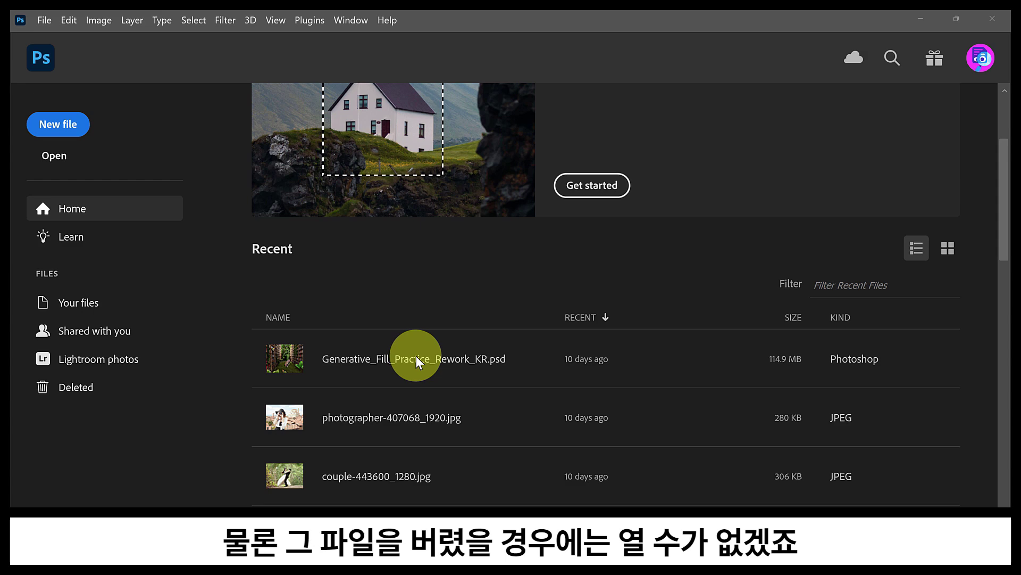
{"action": "scroll", "coordinate": [410, 351], "scroll_direction": "up", "scroll_amount": 3}
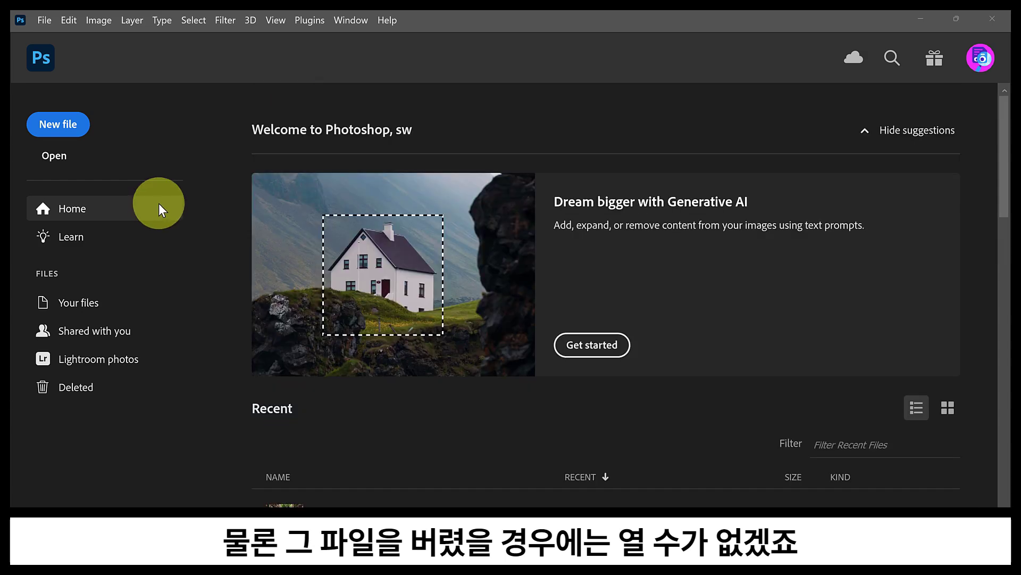
Start a new document and compare the Photo, Print, Web and Film & Video presets, including HDV/HDTV 720p and HDV 1080p
{"action": "left_click", "coordinate": [68, 123]}
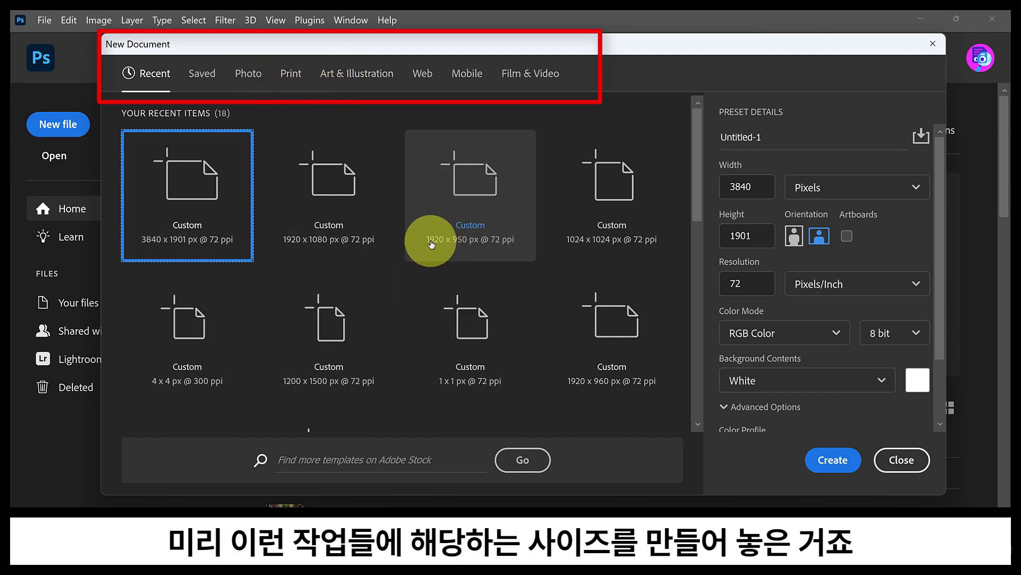
{"action": "left_click", "coordinate": [261, 80]}
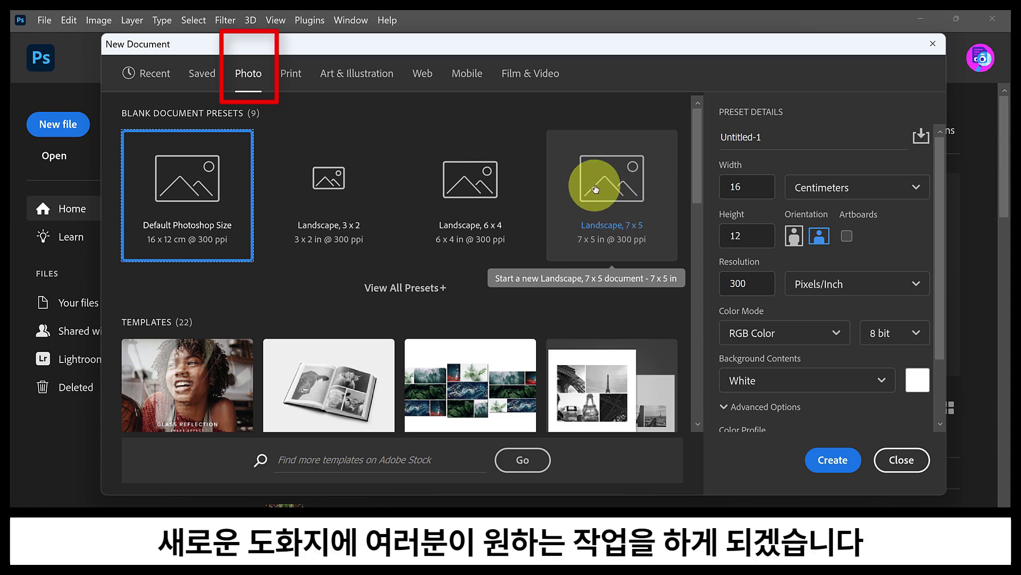
{"action": "left_click", "coordinate": [290, 84]}
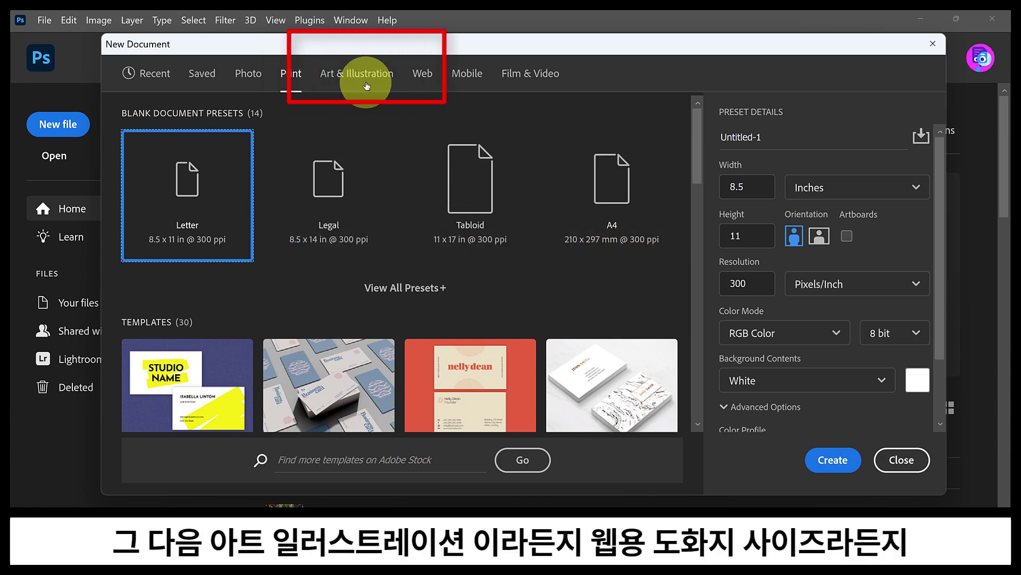
{"action": "left_click", "coordinate": [420, 73]}
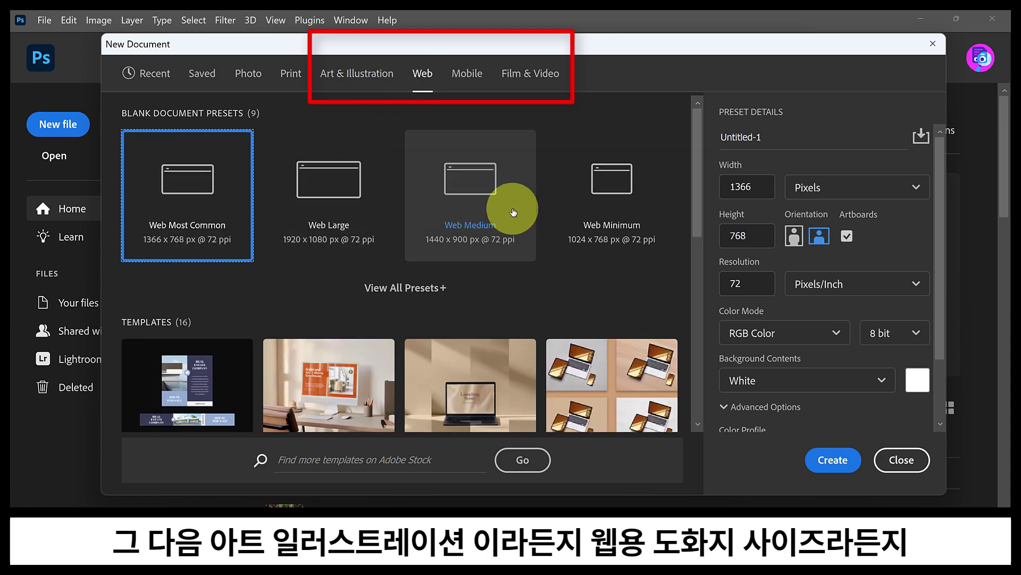
{"action": "left_click", "coordinate": [537, 80]}
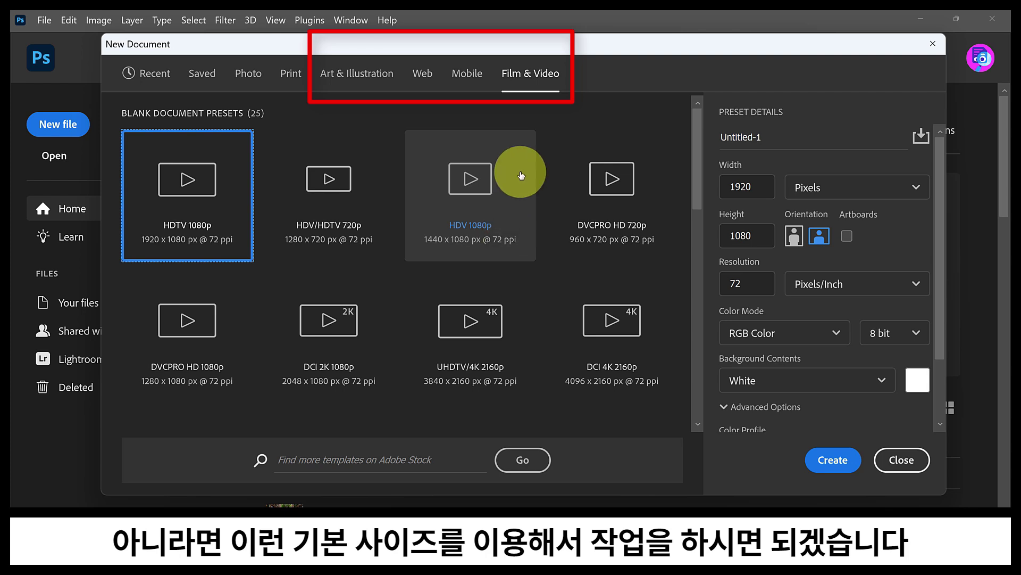
{"action": "left_click", "coordinate": [321, 197]}
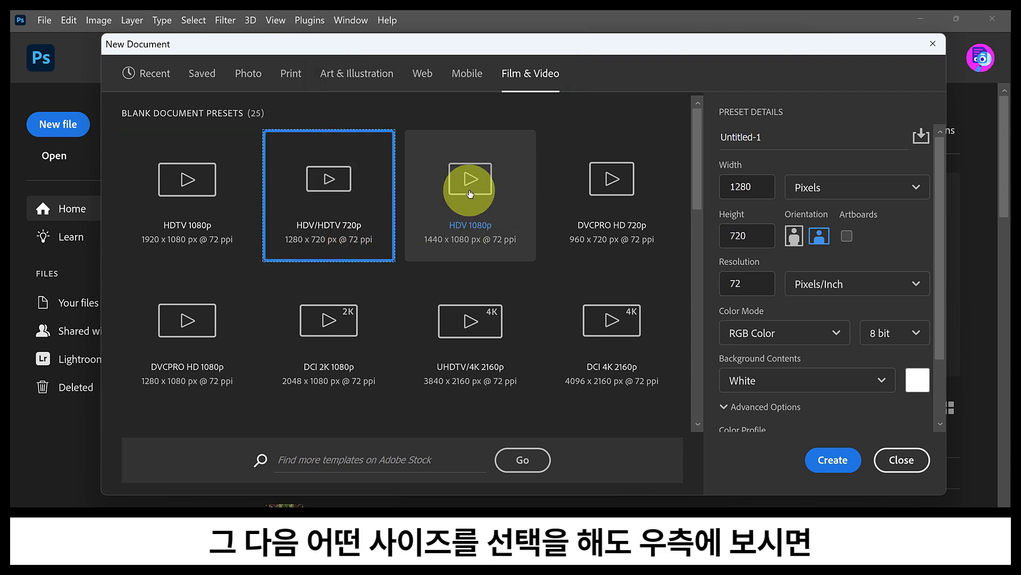
{"action": "left_click", "coordinate": [469, 184]}
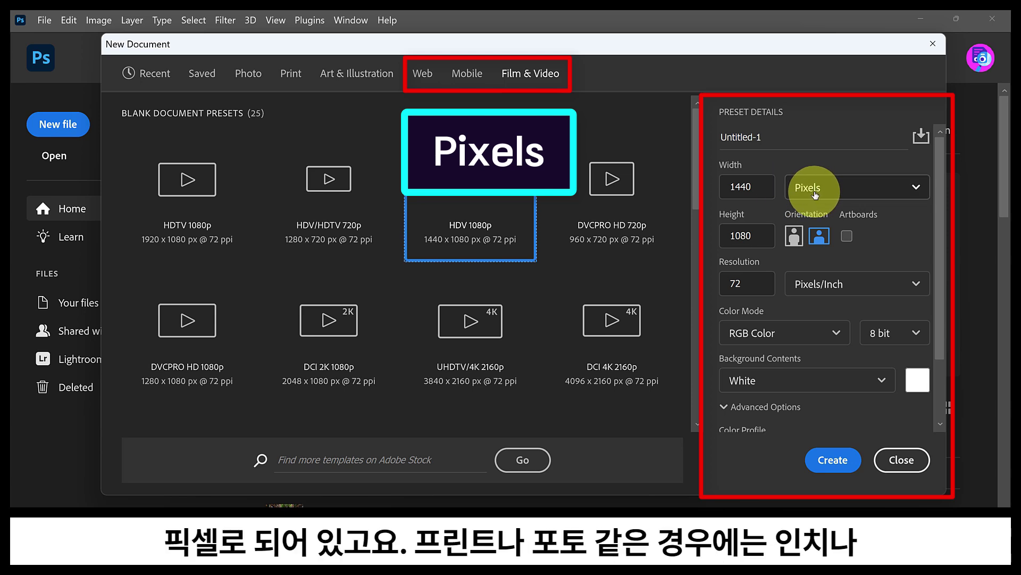
Create a landscape document from the Photo preset Default Photoshop Size, 16 x 12 cm at 300 ppi with a white background
{"action": "left_click", "coordinate": [248, 75]}
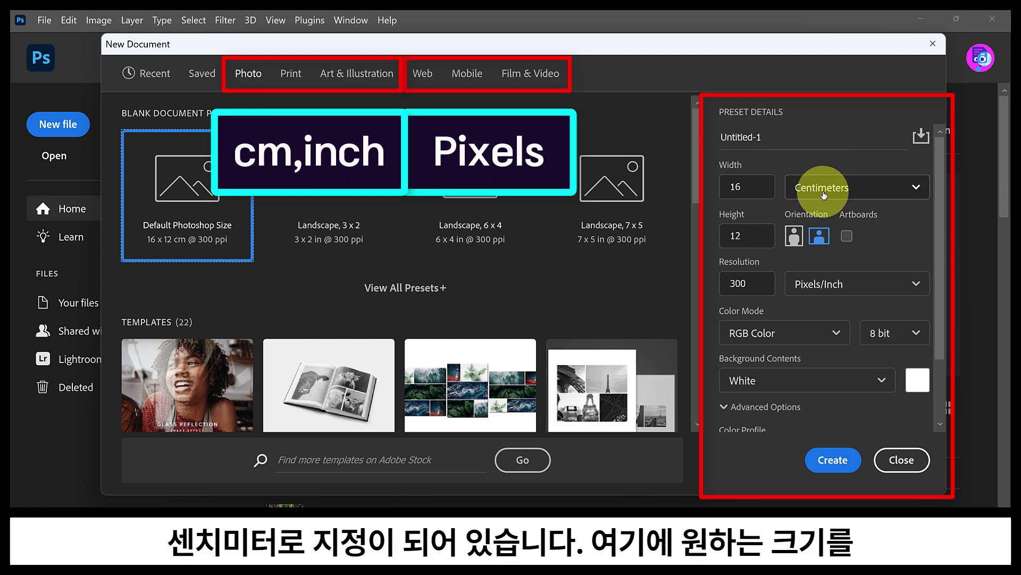
{"action": "left_click", "coordinate": [757, 185]}
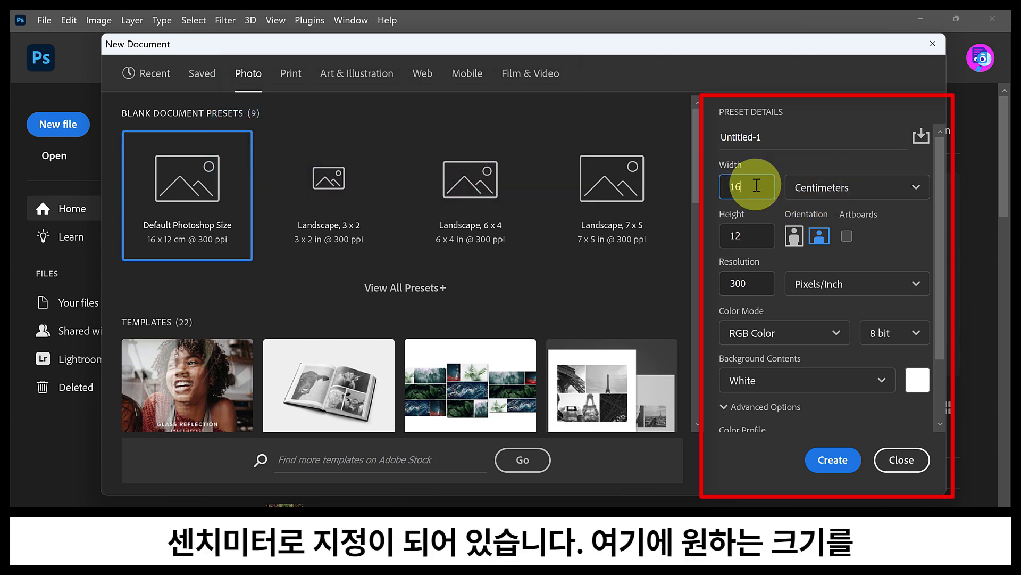
{"action": "double_click", "coordinate": [734, 235]}
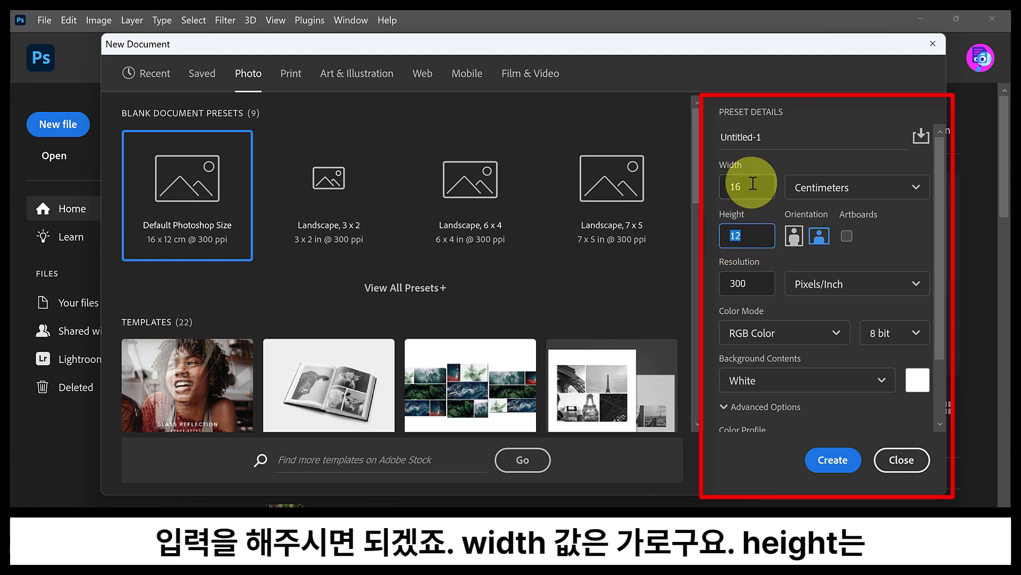
{"action": "double_click", "coordinate": [725, 187]}
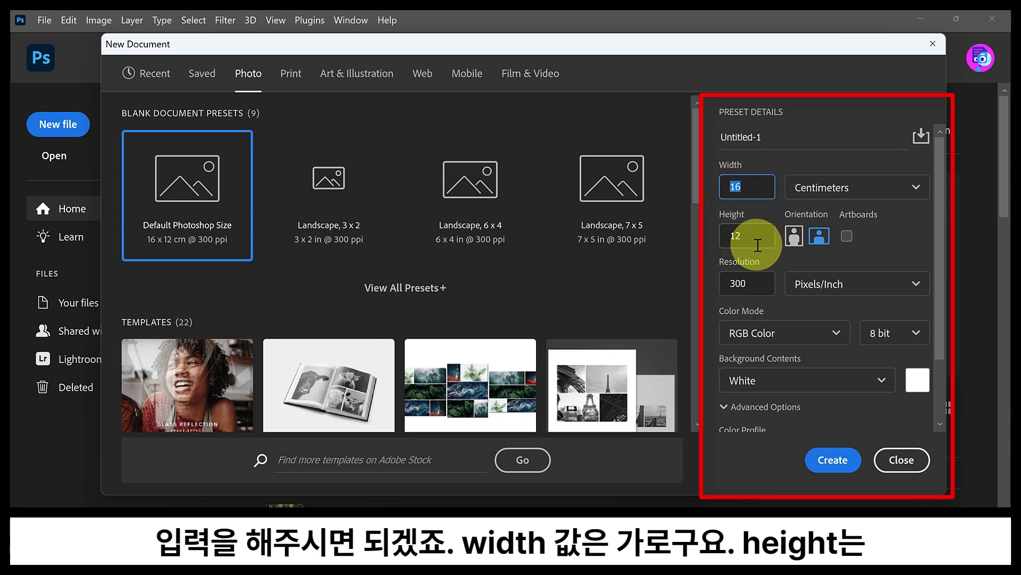
{"action": "double_click", "coordinate": [725, 235]}
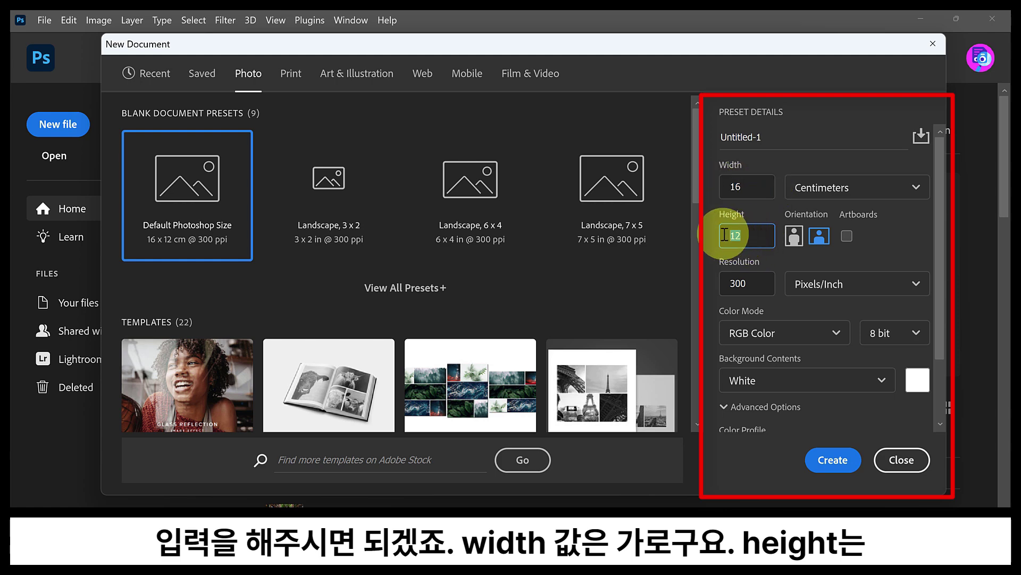
{"action": "left_click", "coordinate": [794, 237]}
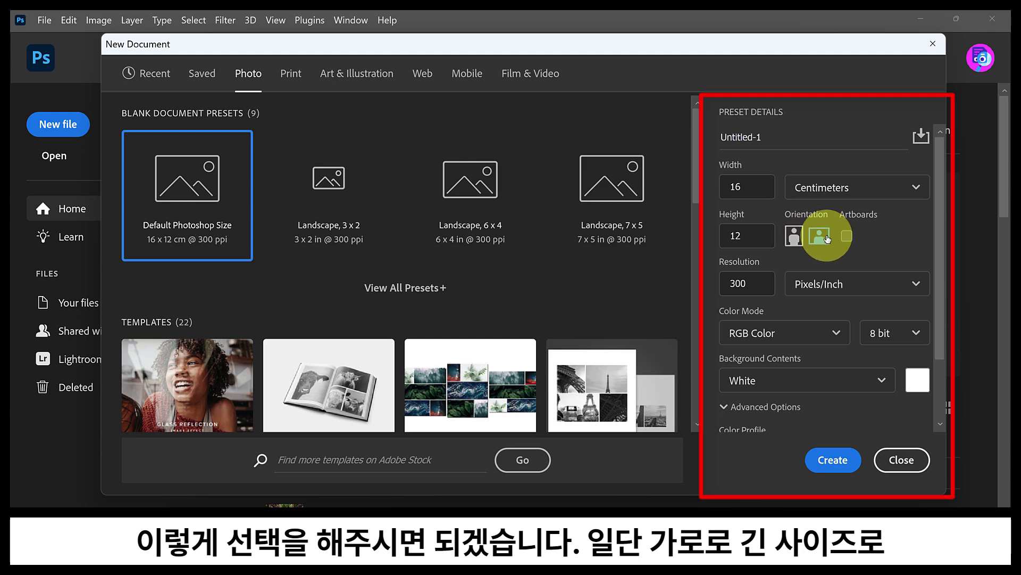
{"action": "left_click", "coordinate": [832, 467]}
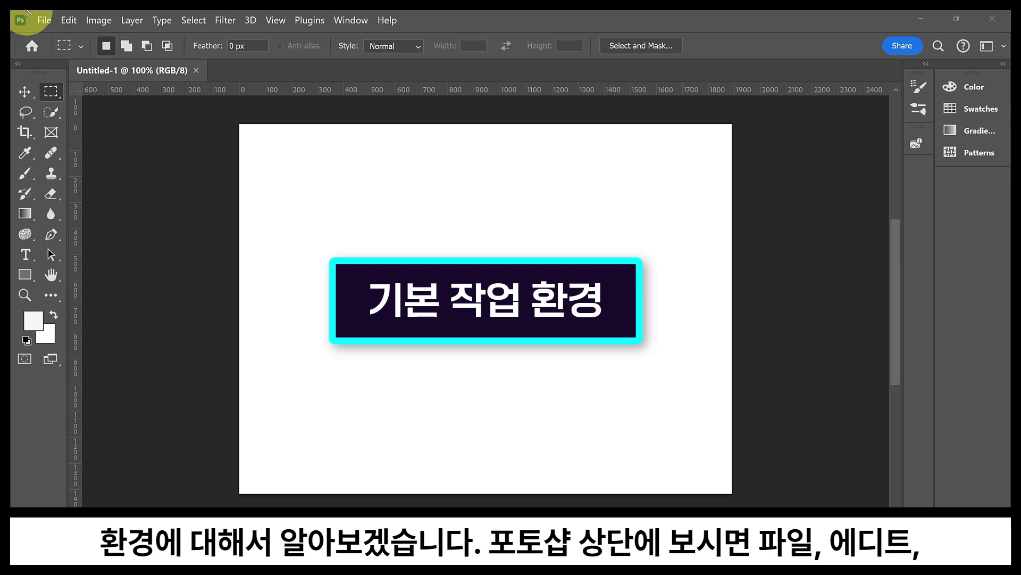
{"action": "left_click_drag", "start_coordinate": [30, 10], "coordinate": [471, 32]}
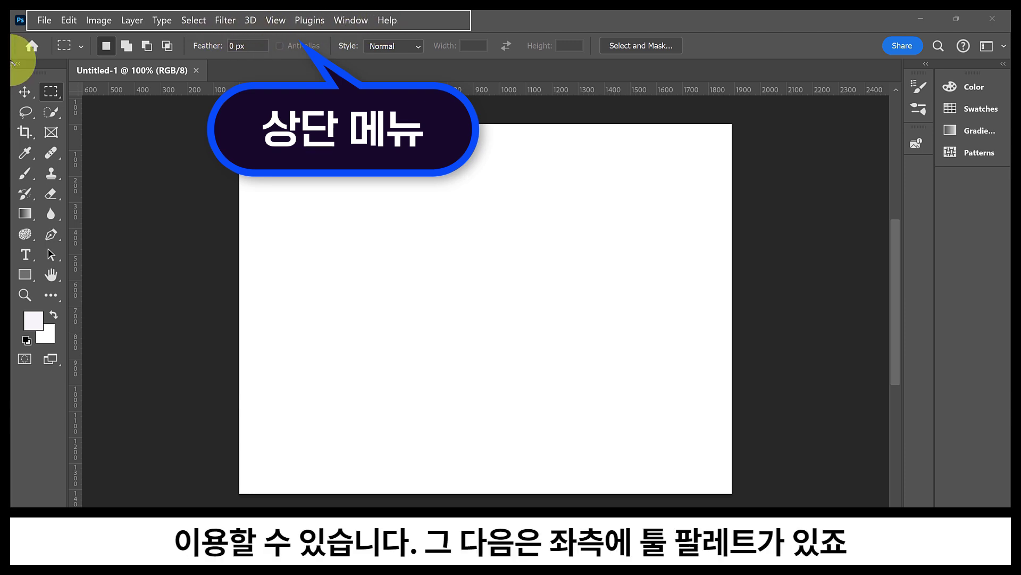
{"action": "mouse_move", "coordinate": [13, 62]}
{"action": "left_mouse_down"}
{"action": "mouse_move", "coordinate": [50, 239]}
{"action": "mouse_move", "coordinate": [50, 422]}
{"action": "mouse_move", "coordinate": [69, 451]}
{"action": "left_mouse_up"}
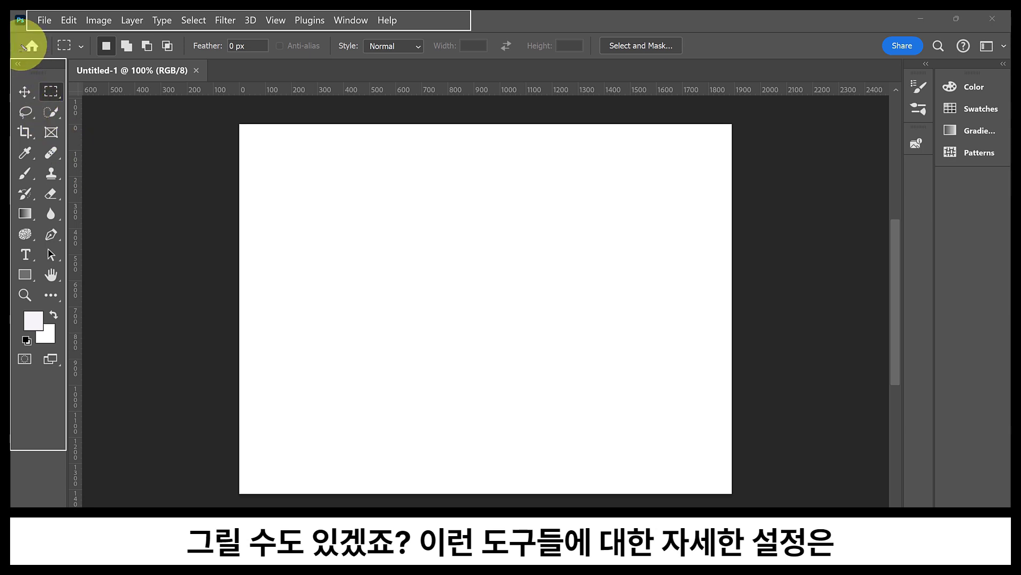
{"action": "left_click_drag", "start_coordinate": [12, 33], "coordinate": [750, 58]}
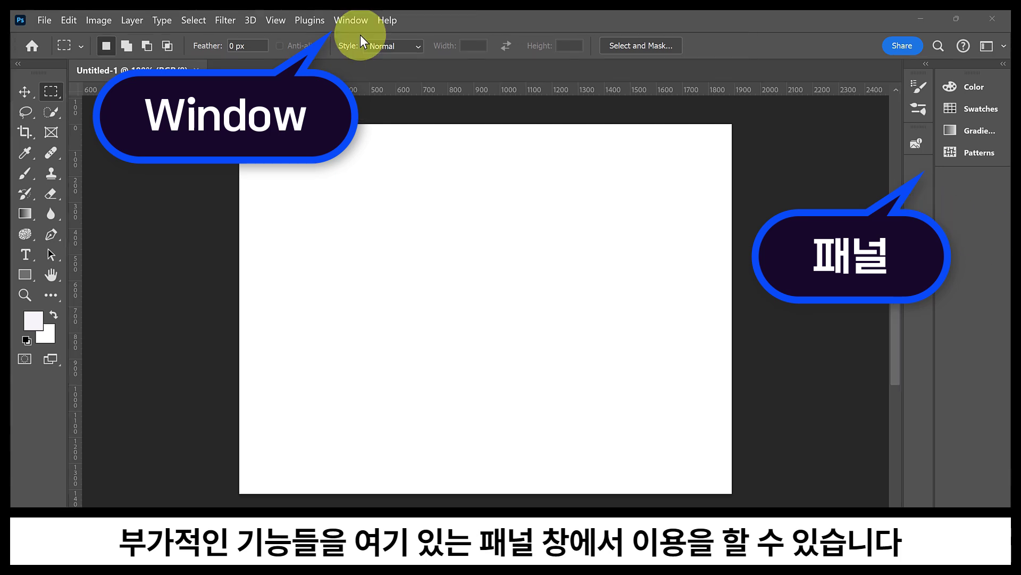
Add the Character and Materials panels to the workspace and collapse each of them
{"action": "left_click", "coordinate": [351, 21]}
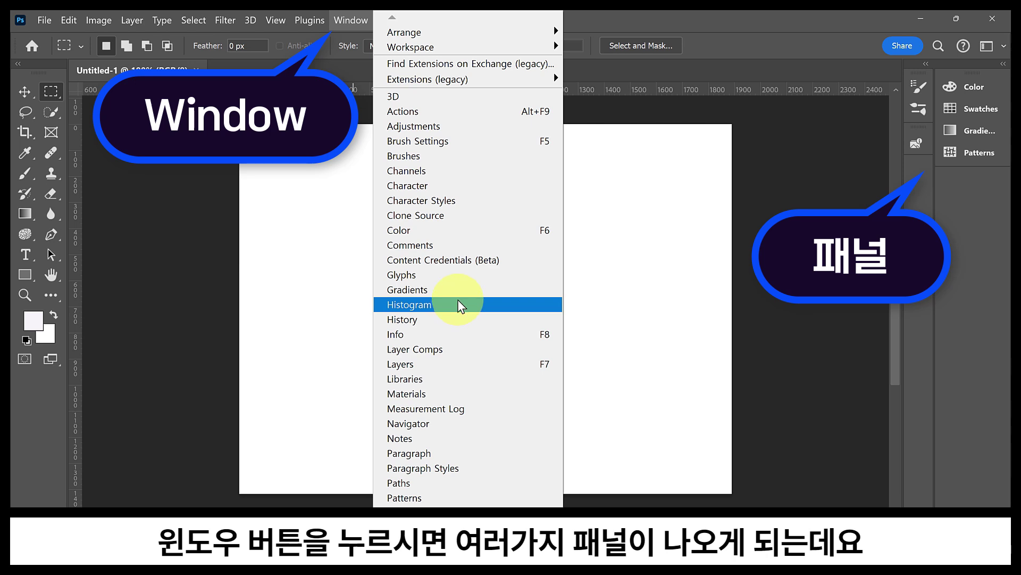
{"action": "left_click", "coordinate": [446, 187]}
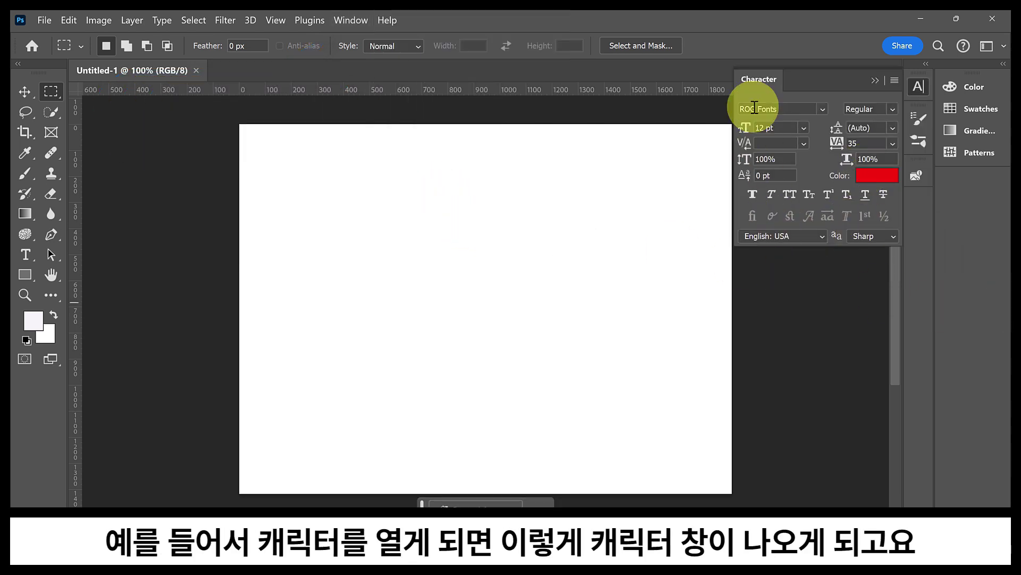
{"action": "left_click", "coordinate": [875, 81]}
{"action": "left_click", "coordinate": [351, 20]}
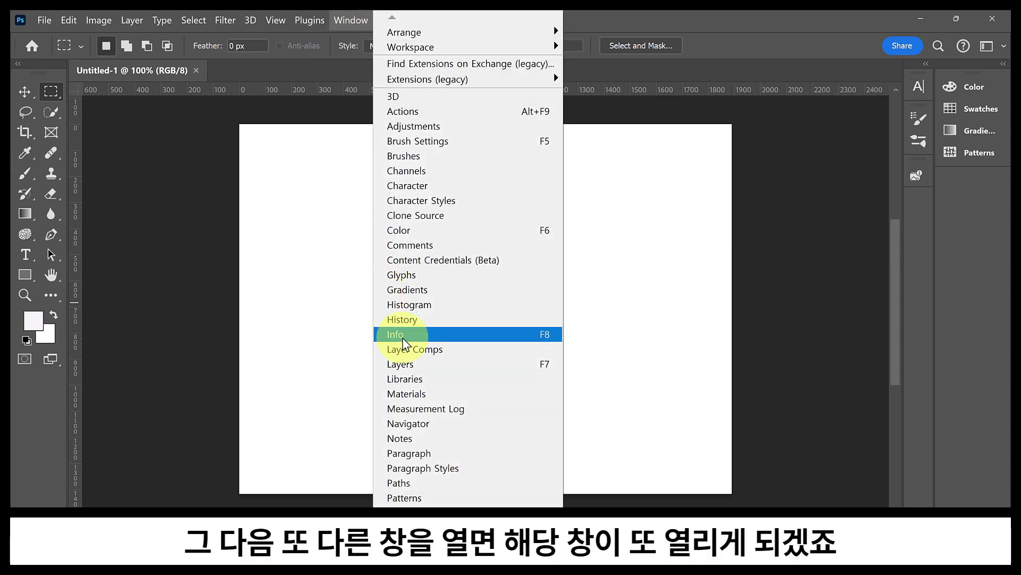
{"action": "left_click", "coordinate": [406, 394]}
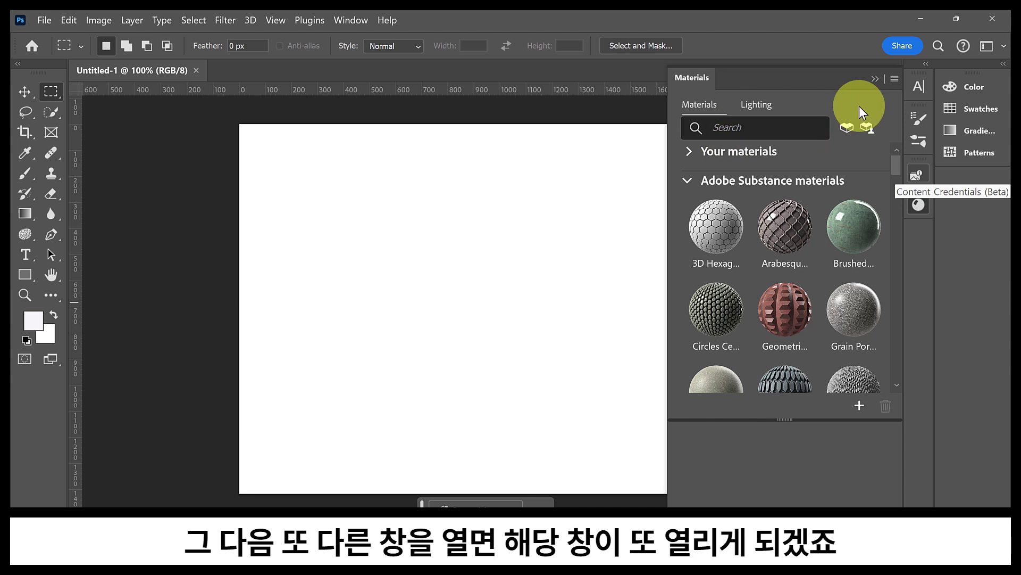
{"action": "left_click", "coordinate": [875, 79]}
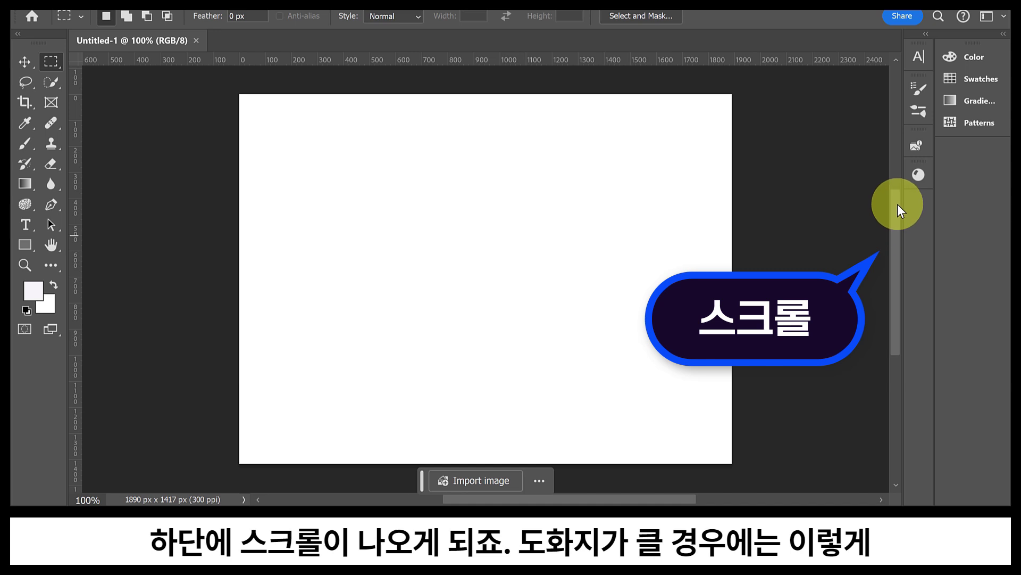
Pan the canvas around the work area by scrolling and with the temporary Hand tool
{"action": "left_click_drag", "start_coordinate": [897, 211], "coordinate": [823, 285]}
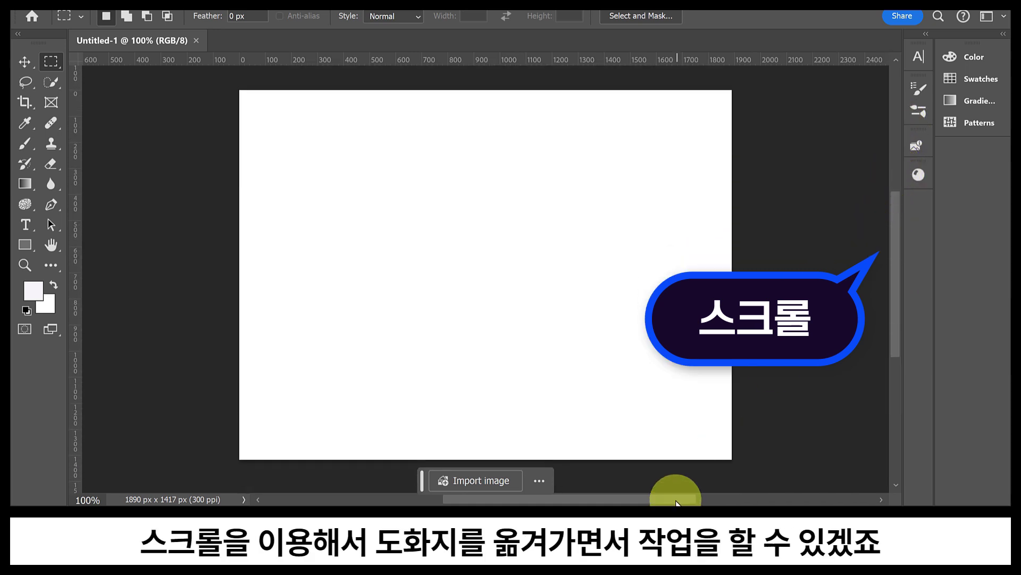
{"action": "mouse_move", "coordinate": [677, 503]}
{"action": "left_mouse_down"}
{"action": "mouse_move", "coordinate": [752, 492]}
{"action": "mouse_move", "coordinate": [672, 499]}
{"action": "mouse_move", "coordinate": [683, 500]}
{"action": "left_mouse_up"}
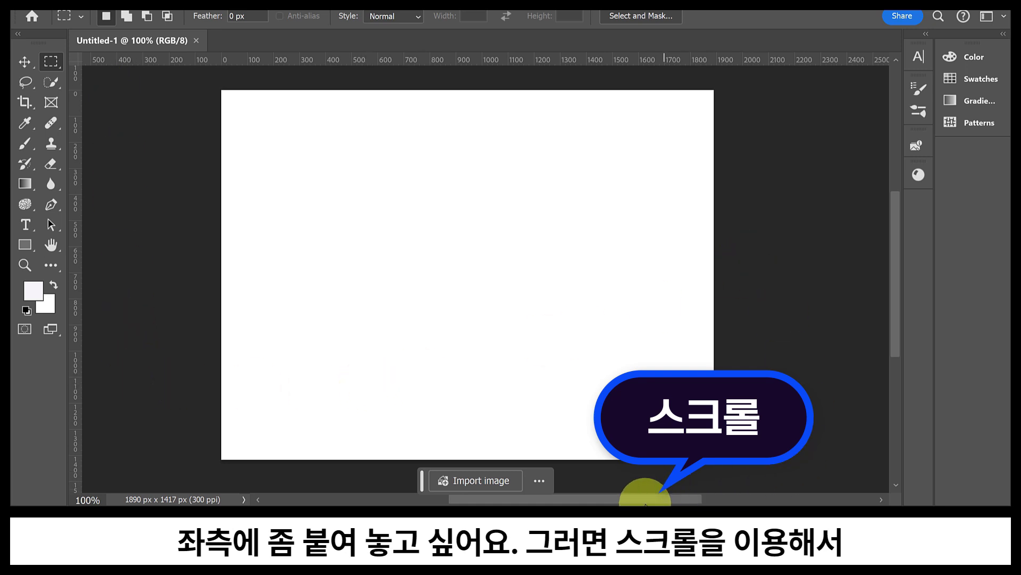
{"action": "mouse_move", "coordinate": [647, 498]}
{"action": "left_mouse_down"}
{"action": "mouse_move", "coordinate": [684, 502]}
{"action": "mouse_move", "coordinate": [620, 503]}
{"action": "mouse_move", "coordinate": [638, 503]}
{"action": "left_mouse_up"}
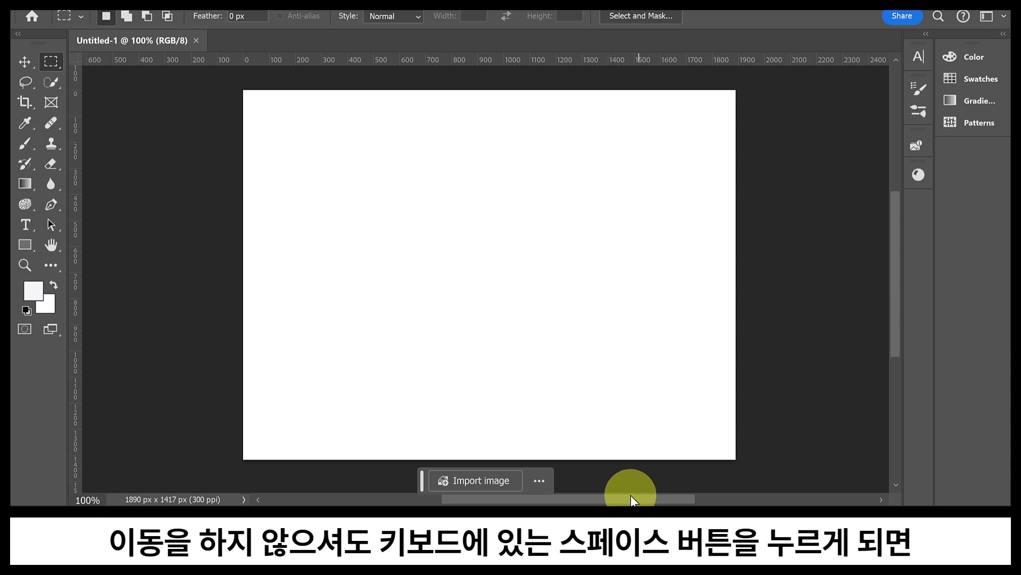
{"action": "key", "text": "space"}
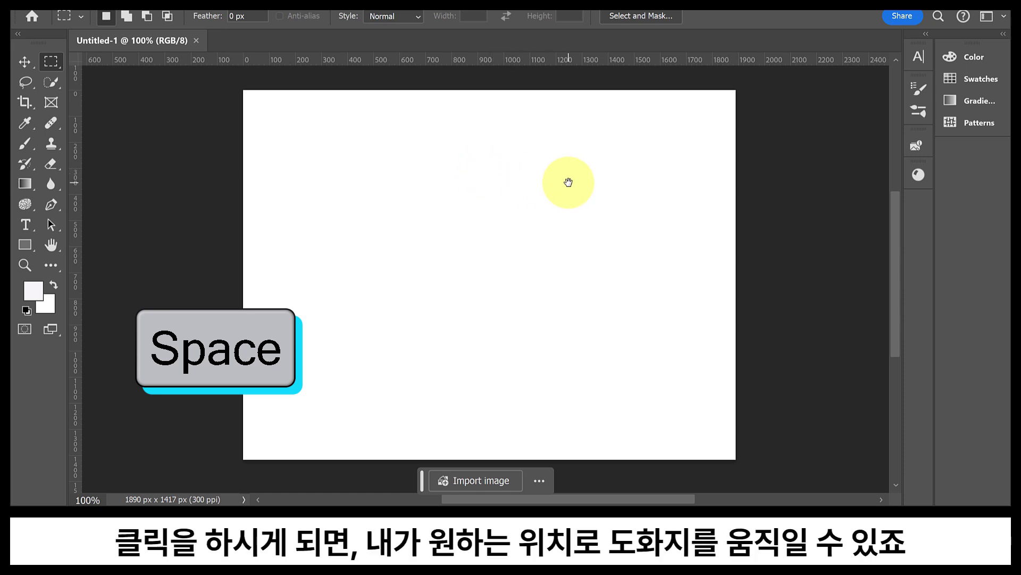
{"action": "left_click_drag", "start_coordinate": [566, 181], "coordinate": [456, 185]}
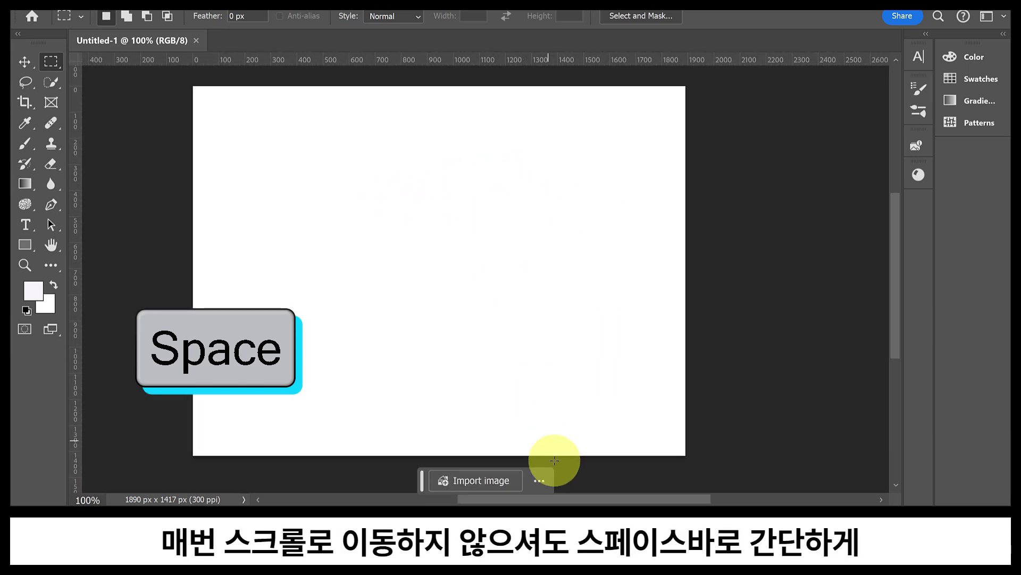
{"action": "left_click_drag", "start_coordinate": [583, 499], "coordinate": [556, 497]}
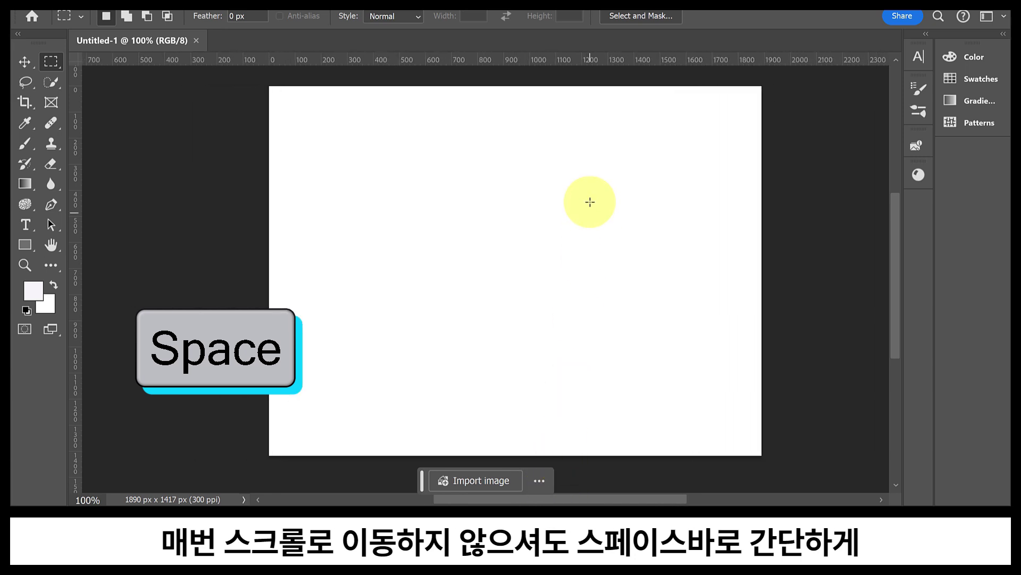
Draw a rectangular marquee selection left of the canvas centre and set the foreground color to a bright magenta
{"action": "left_click_drag", "start_coordinate": [650, 146], "coordinate": [520, 143]}
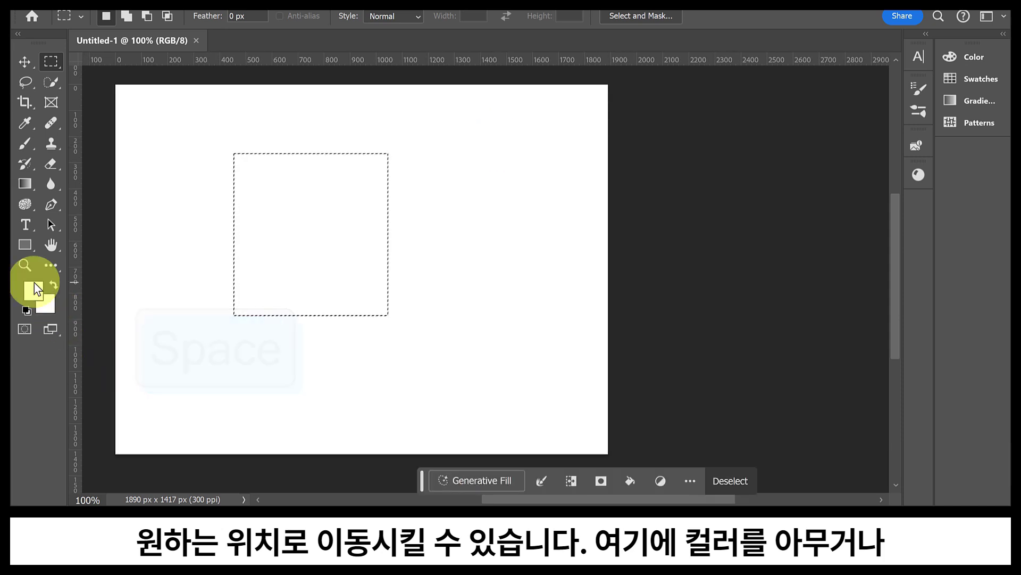
{"action": "left_click", "coordinate": [34, 287]}
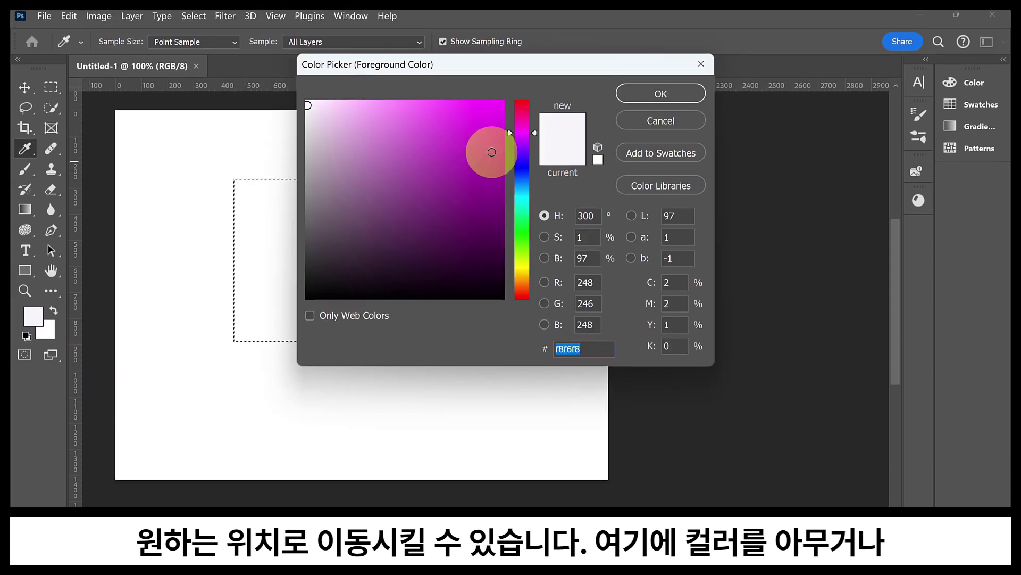
{"action": "left_click", "coordinate": [477, 109]}
{"action": "left_click", "coordinate": [661, 71]}
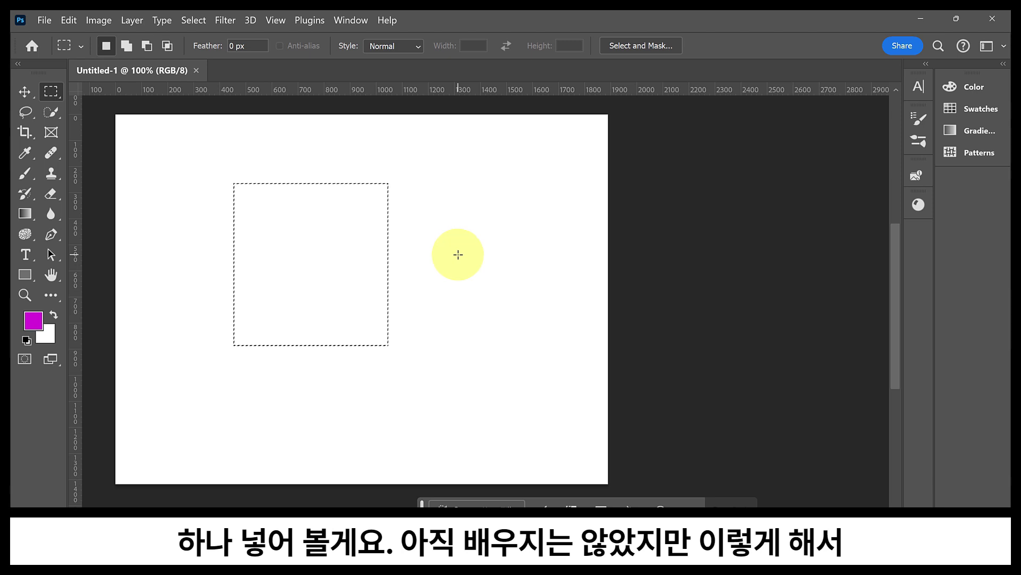
Fill the rectangular selection with the magenta foreground color and deselect it
{"action": "key", "text": "alt+BackSpace"}
{"action": "key", "text": "ctrl+d"}
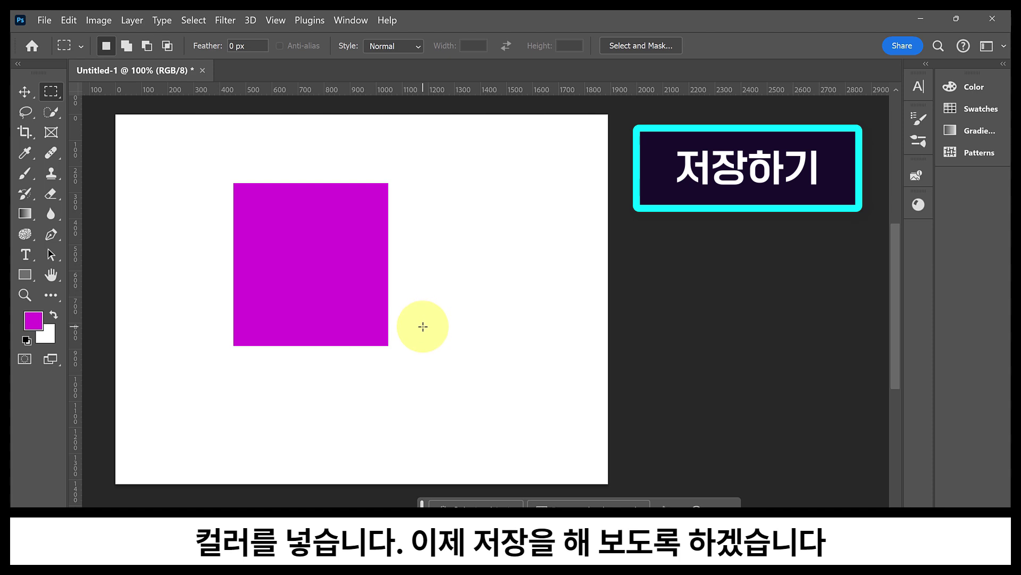
Save the document to the desktop as sample in the Photoshop (*.PSD) format
{"action": "left_click", "coordinate": [43, 21]}
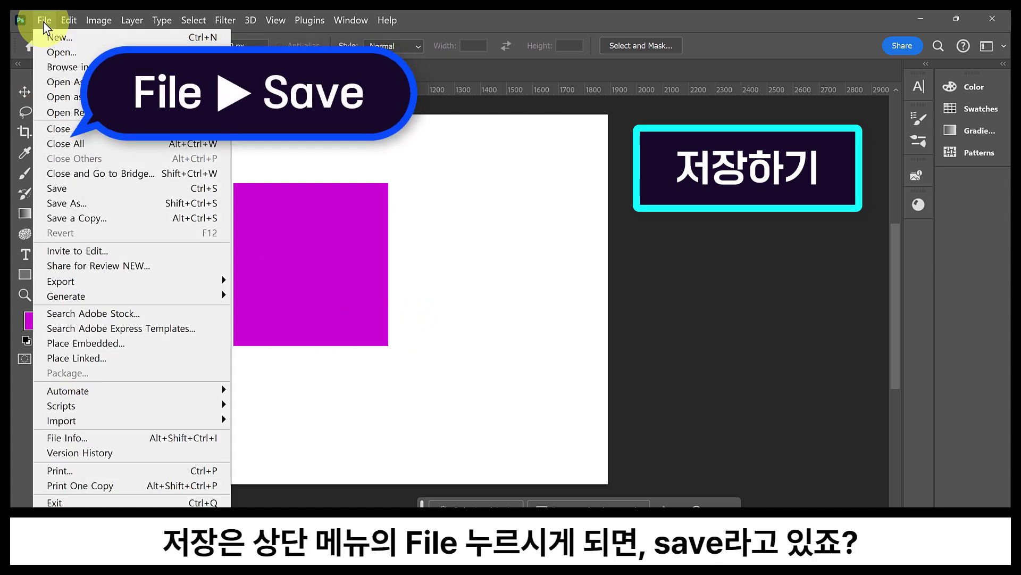
{"action": "left_click", "coordinate": [68, 187]}
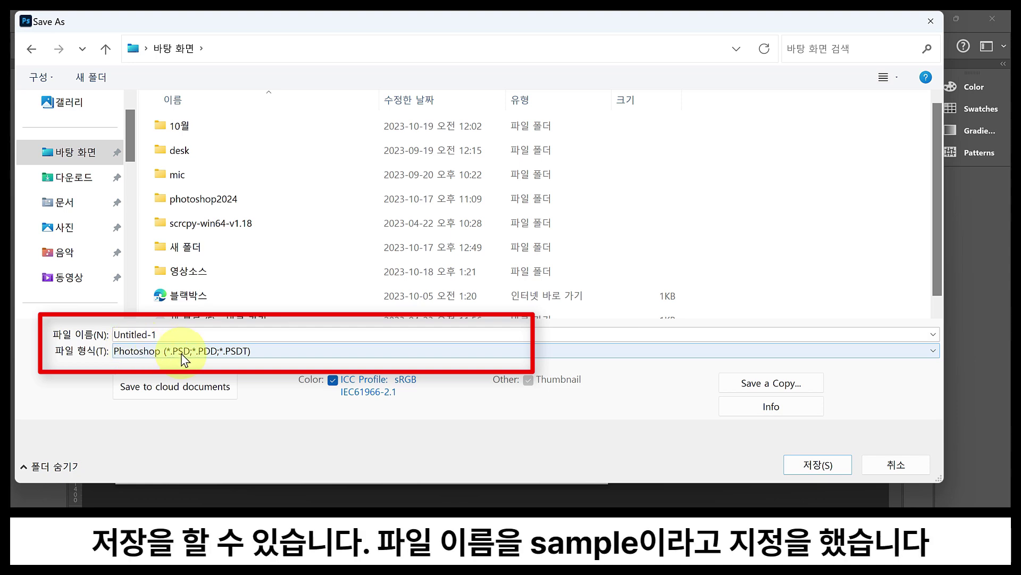
{"action": "triple_click", "coordinate": [153, 335]}
{"action": "type", "text": "sample"}
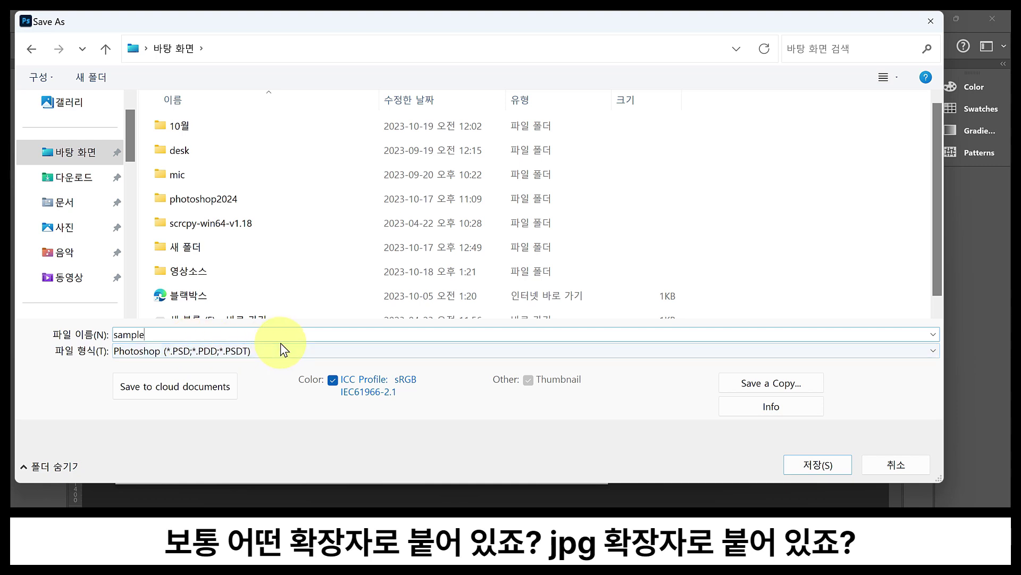
{"action": "left_click", "coordinate": [276, 356]}
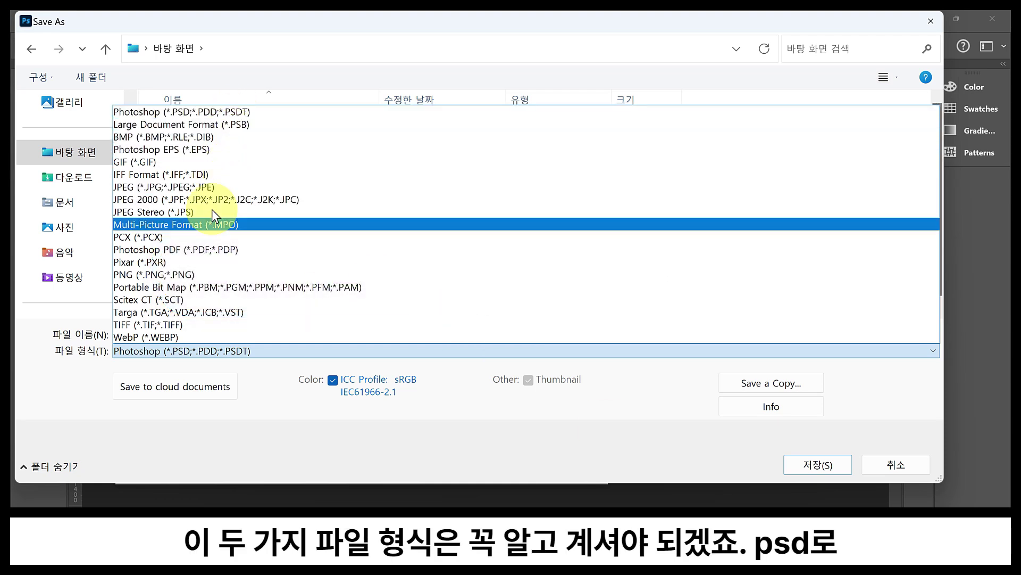
{"action": "left_click", "coordinate": [174, 112]}
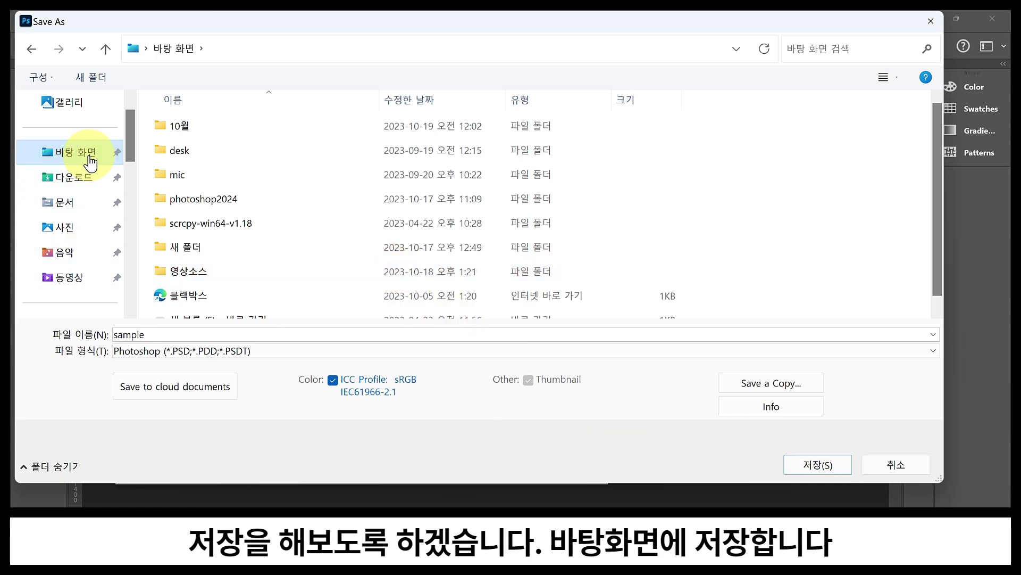
{"action": "left_click", "coordinate": [823, 466]}
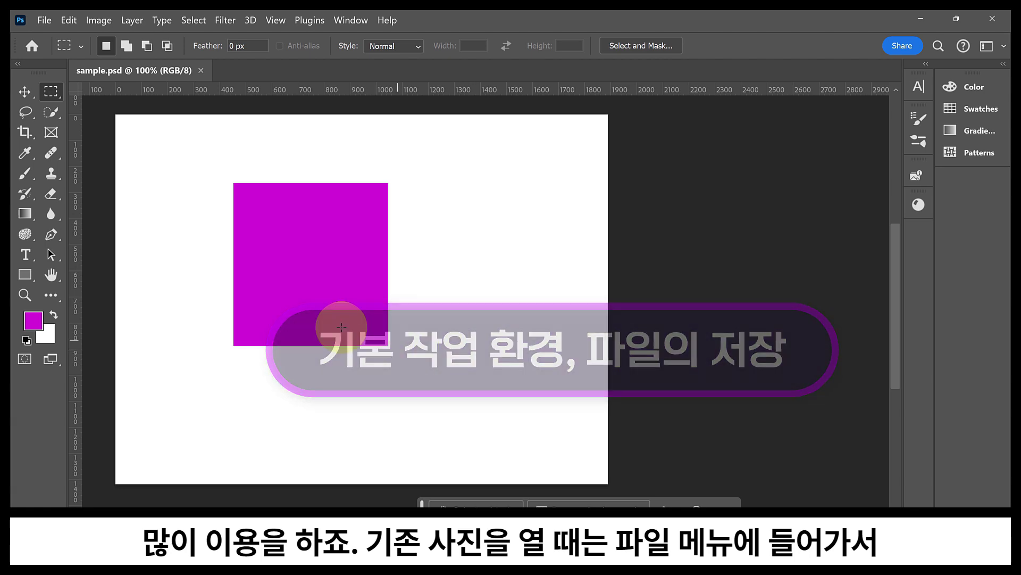
Open the existing photo 20210409_154237 from the 강좌사진&사운드 folder on drive D
{"action": "left_click", "coordinate": [43, 17]}
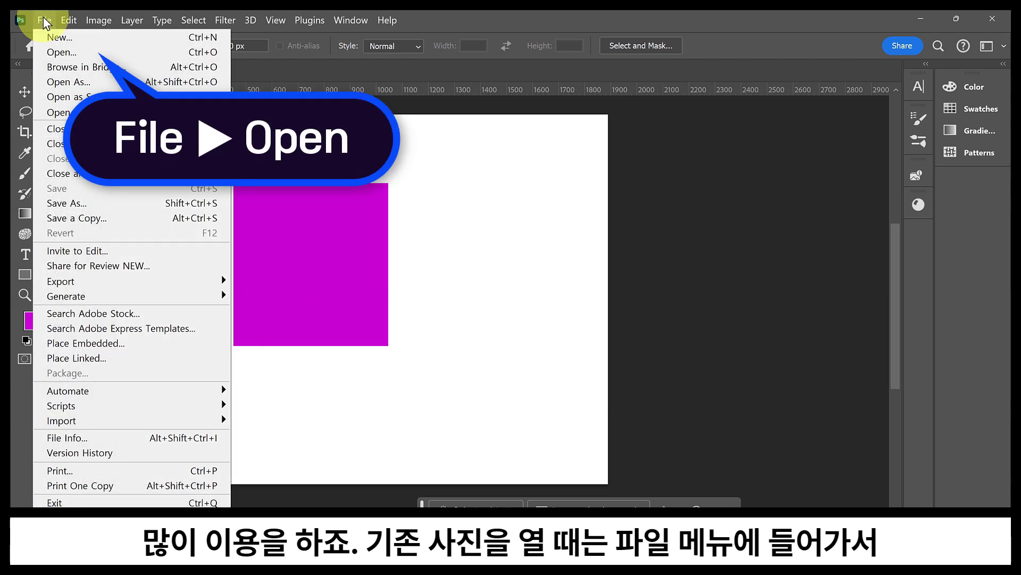
{"action": "left_click", "coordinate": [91, 51]}
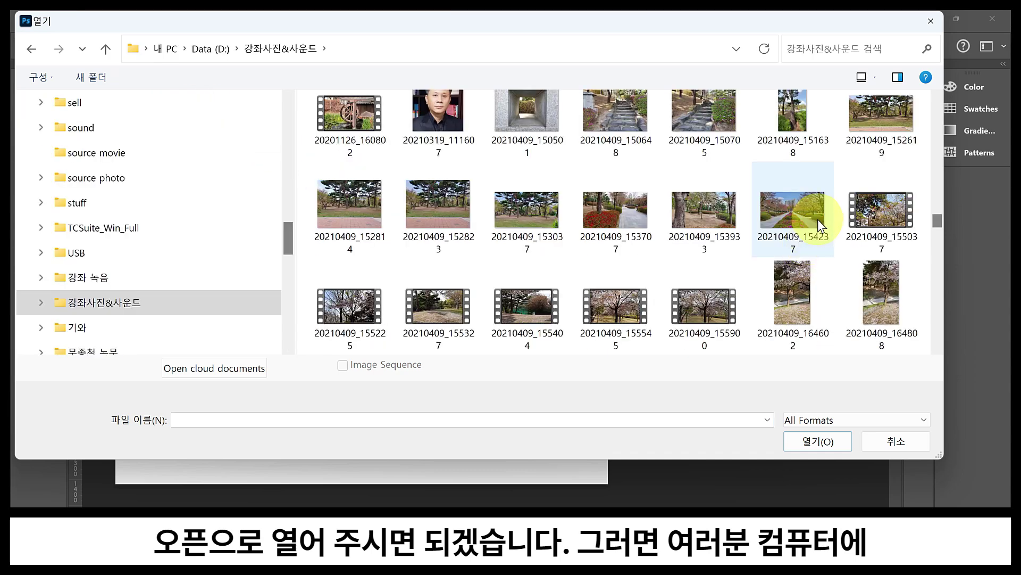
{"action": "left_click", "coordinate": [787, 210]}
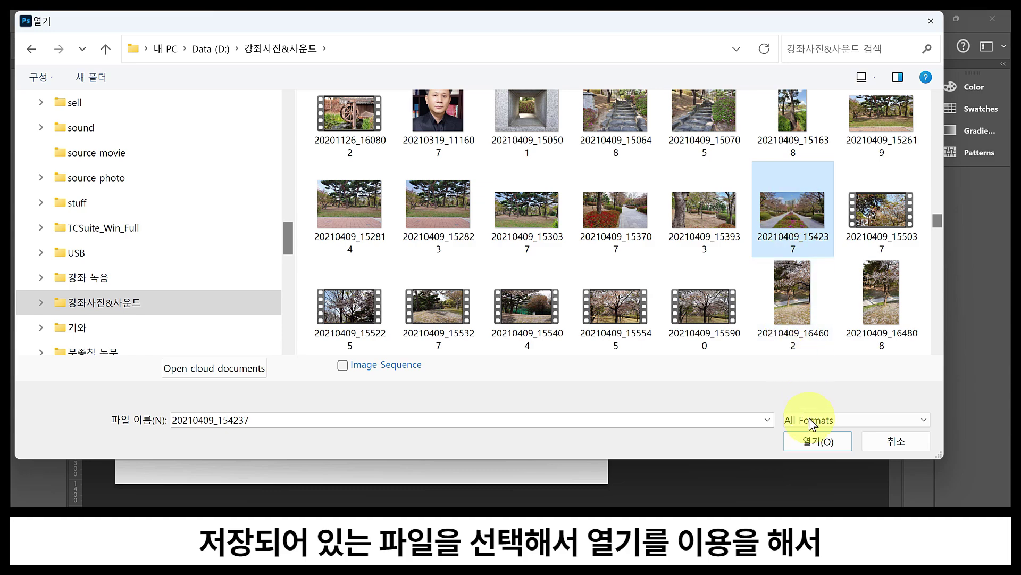
{"action": "left_click", "coordinate": [812, 442]}
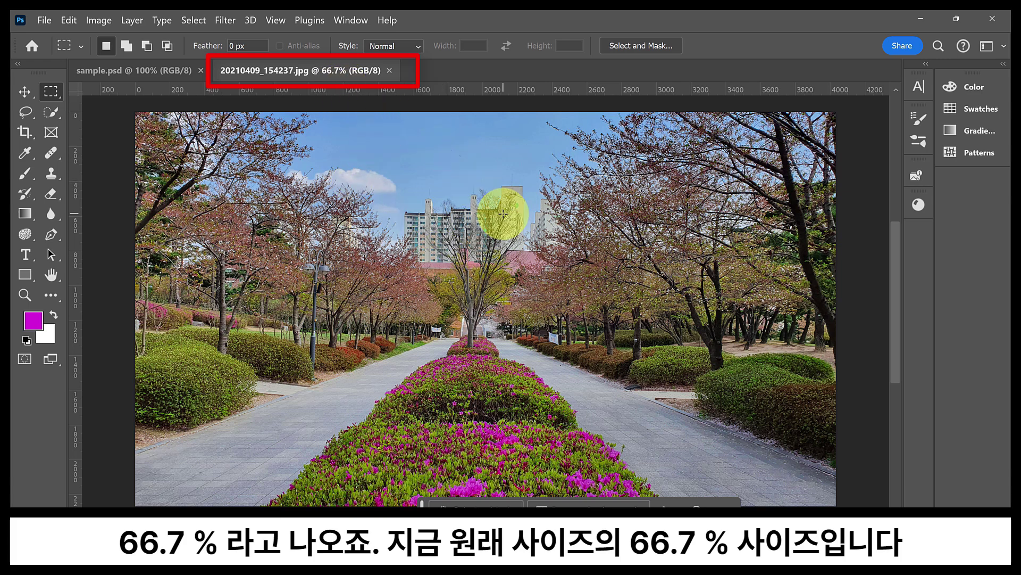
Pan the opened photo partly out of the work area and back with the temporary Hand tool
{"action": "key", "text": "space"}
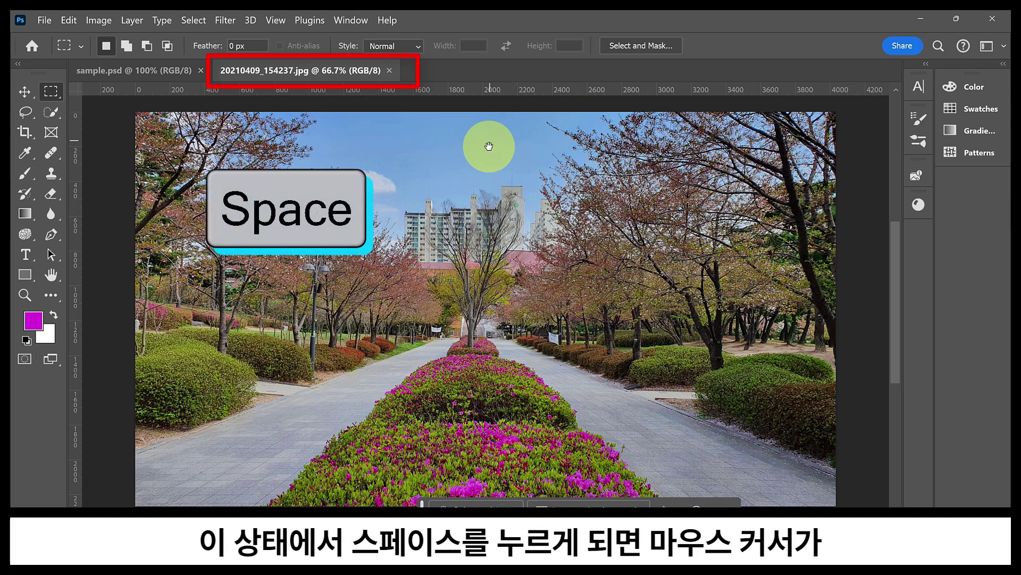
{"action": "left_click_drag", "start_coordinate": [520, 155], "coordinate": [472, 146]}
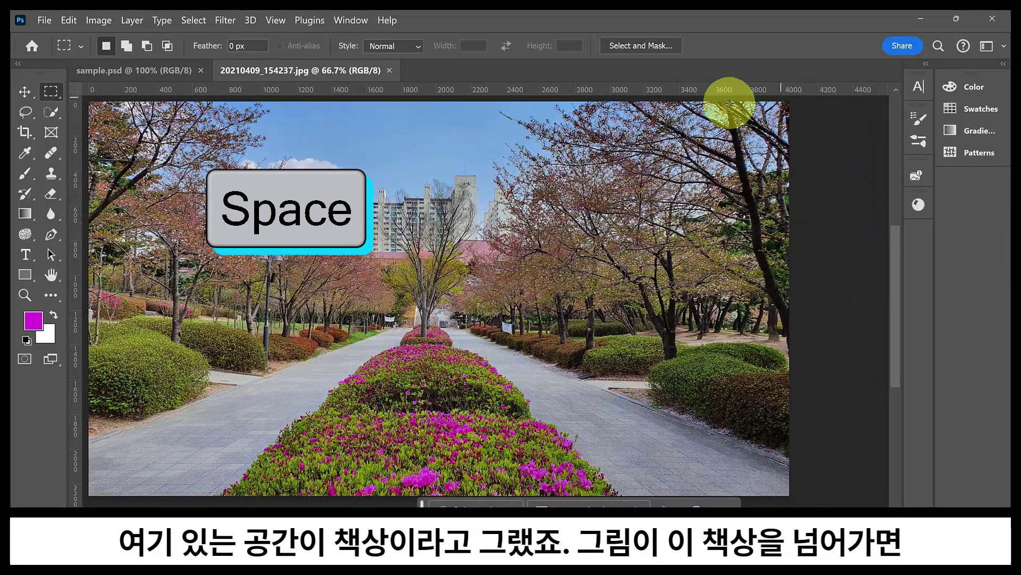
{"action": "left_click_drag", "start_coordinate": [659, 343], "coordinate": [651, 237]}
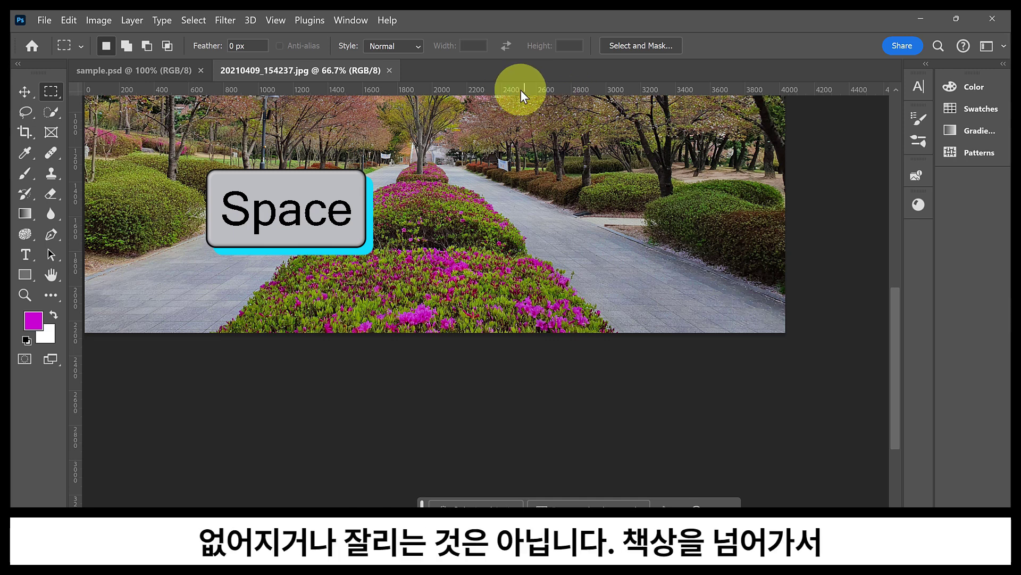
{"action": "key", "text": "space"}
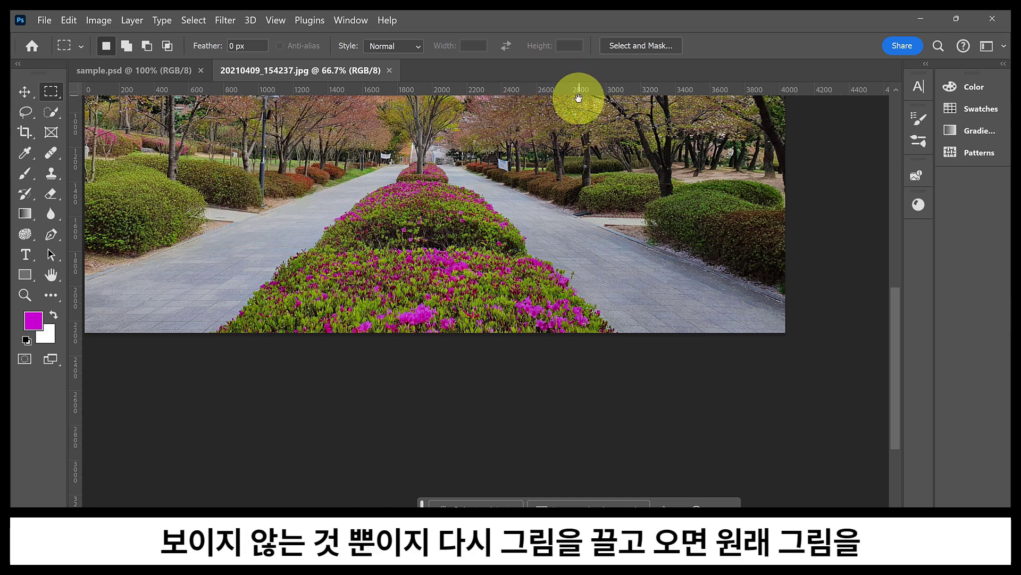
{"action": "key", "text": "space"}
{"action": "left_click_drag", "start_coordinate": [420, 125], "coordinate": [437, 296]}
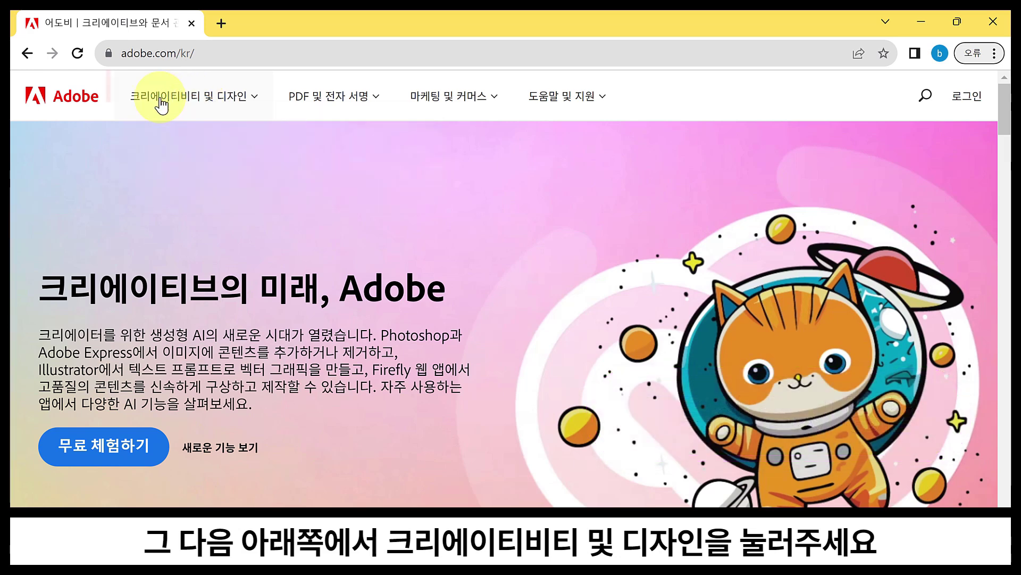
Switch to the Adobe website in the browser, go to the Photoshop product page and examine its plan comparison (플랜 비교)
{"action": "left_click", "coordinate": [256, 99]}
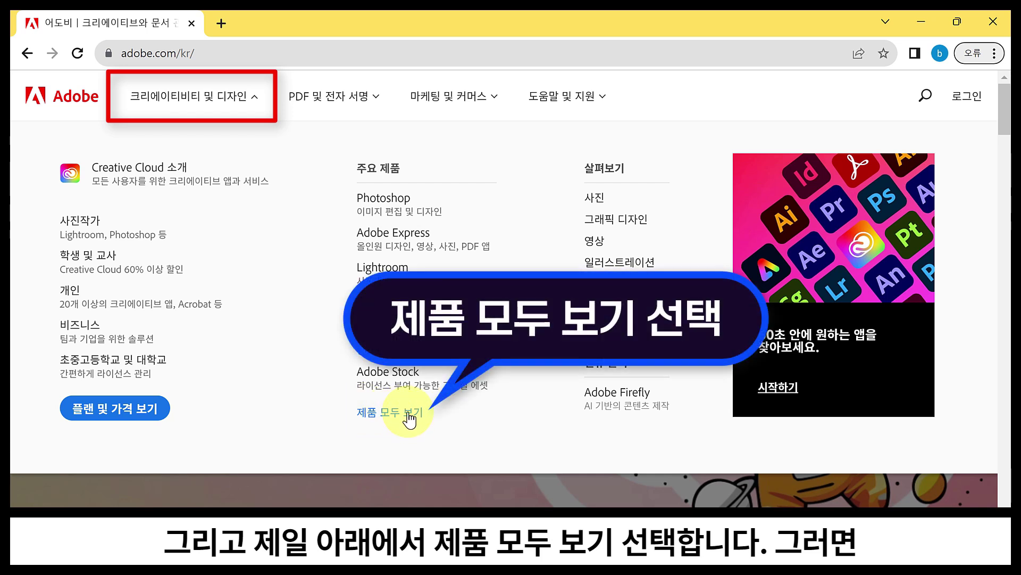
{"action": "left_click", "coordinate": [400, 200]}
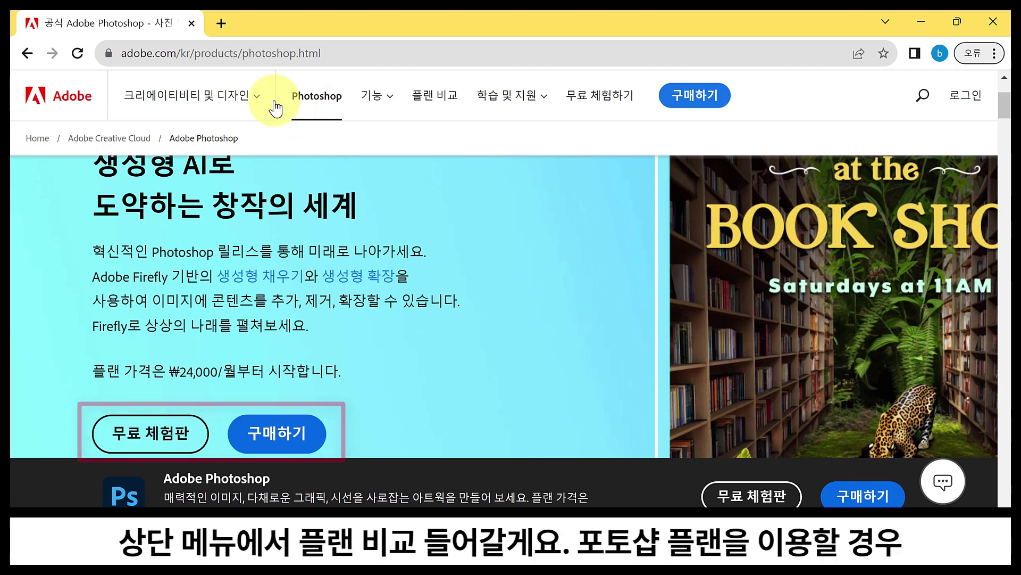
{"action": "left_click", "coordinate": [430, 101]}
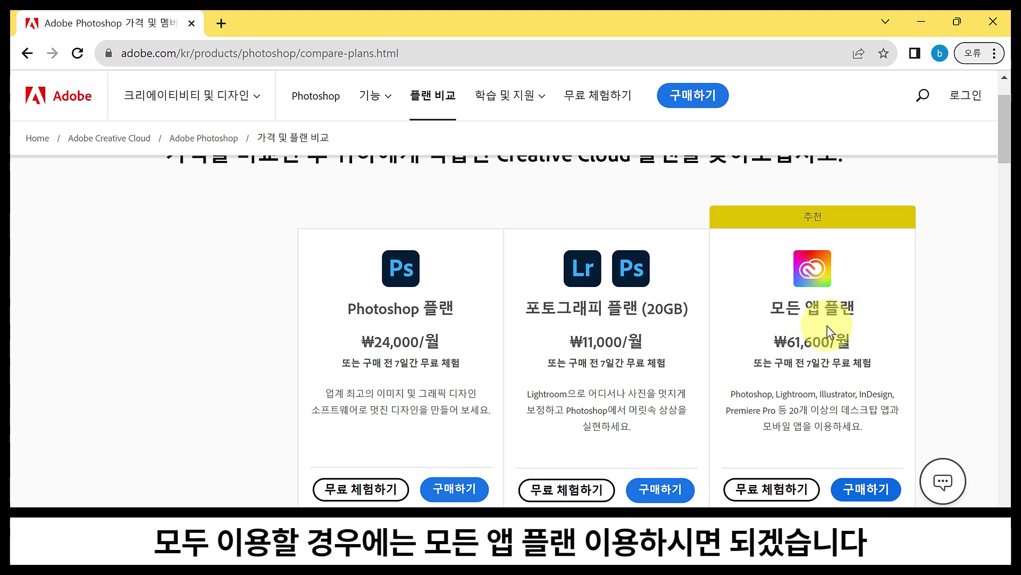
{"action": "scroll", "coordinate": [774, 311], "scroll_direction": "up", "scroll_amount": 1}
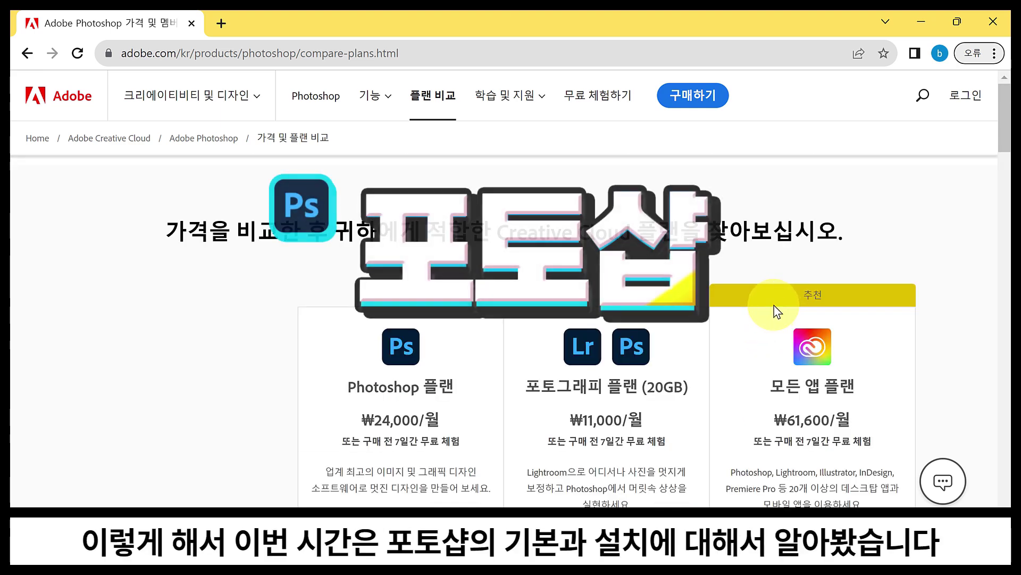